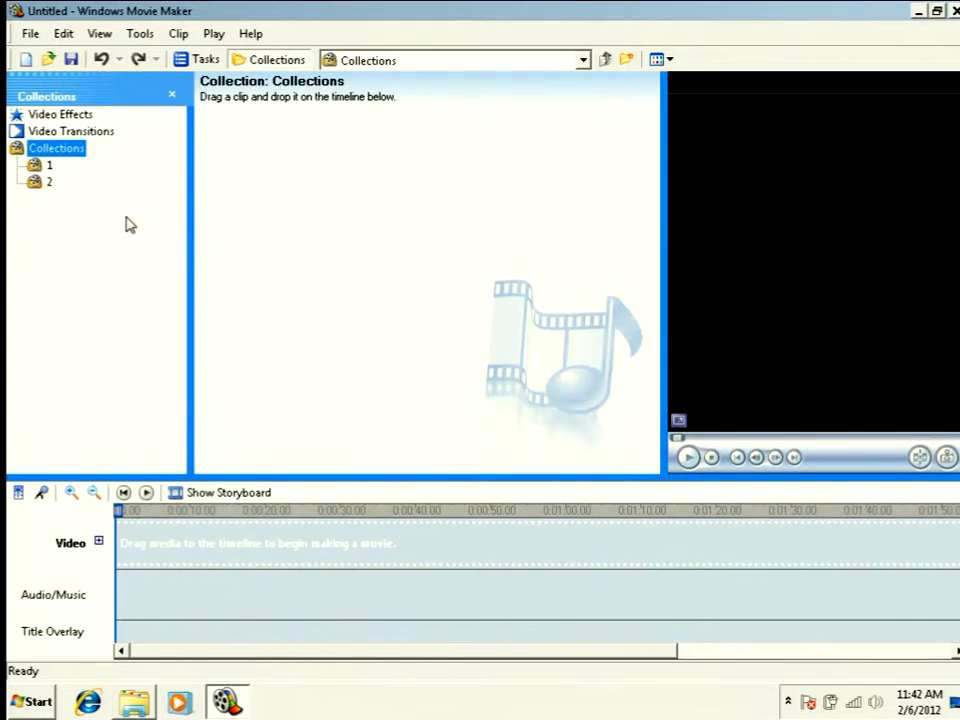
In Storyboard view, place clip 1 in the first slot and clip 2 right after it
click(46, 167)
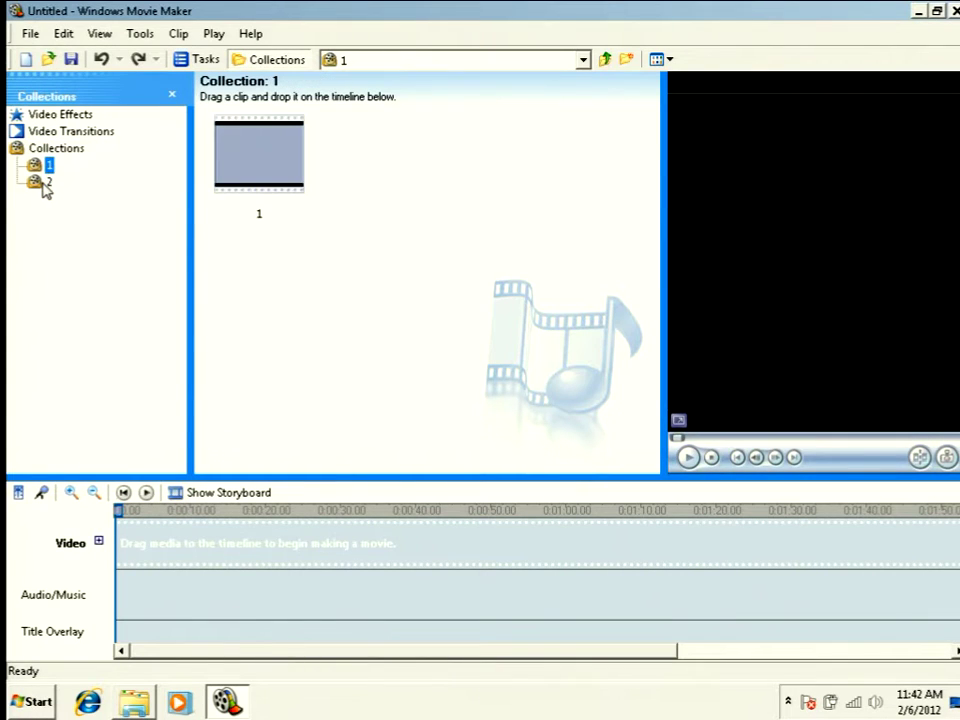
click(44, 182)
click(183, 494)
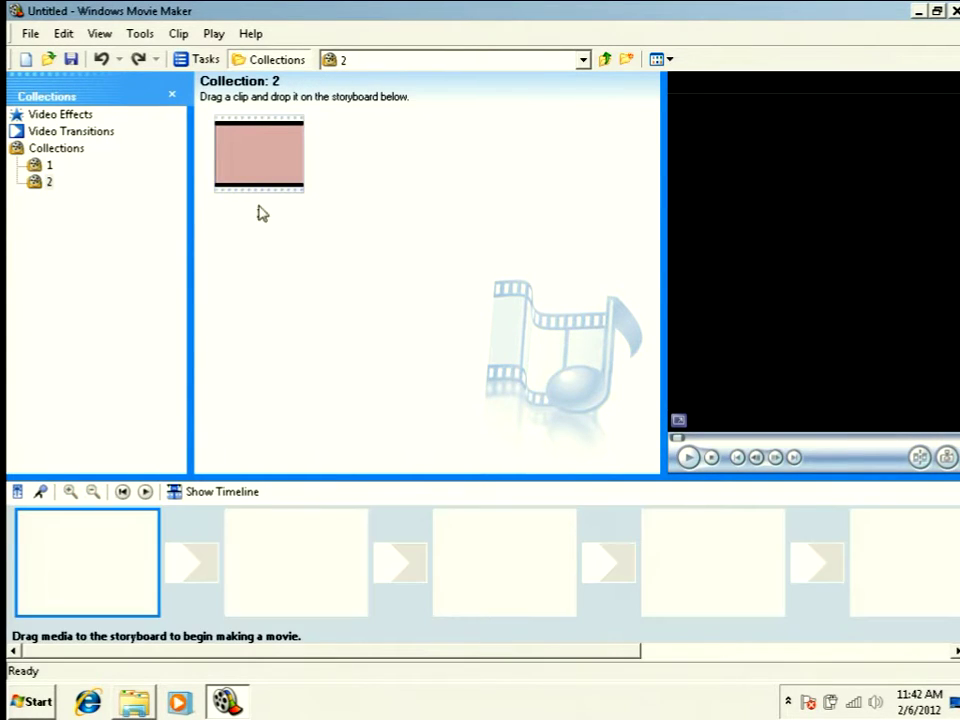
click(47, 165)
drag(236, 165, 85, 560)
click(34, 184)
drag(251, 169, 315, 596)
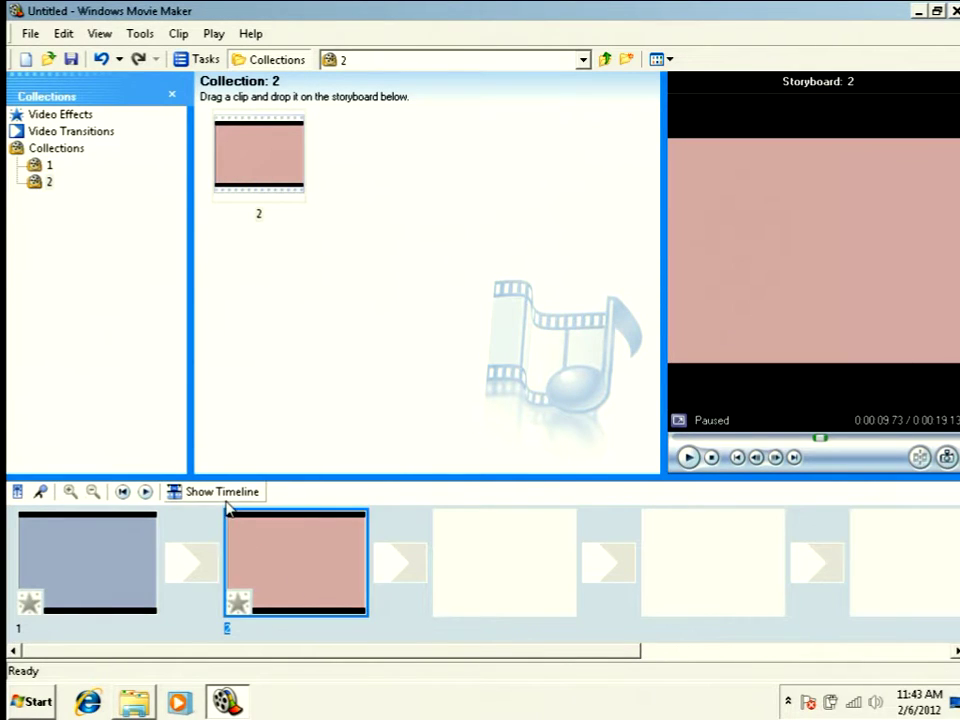
Insert the Wheel, 8 spokes transition between the two clips and return to the timeline view
click(62, 131)
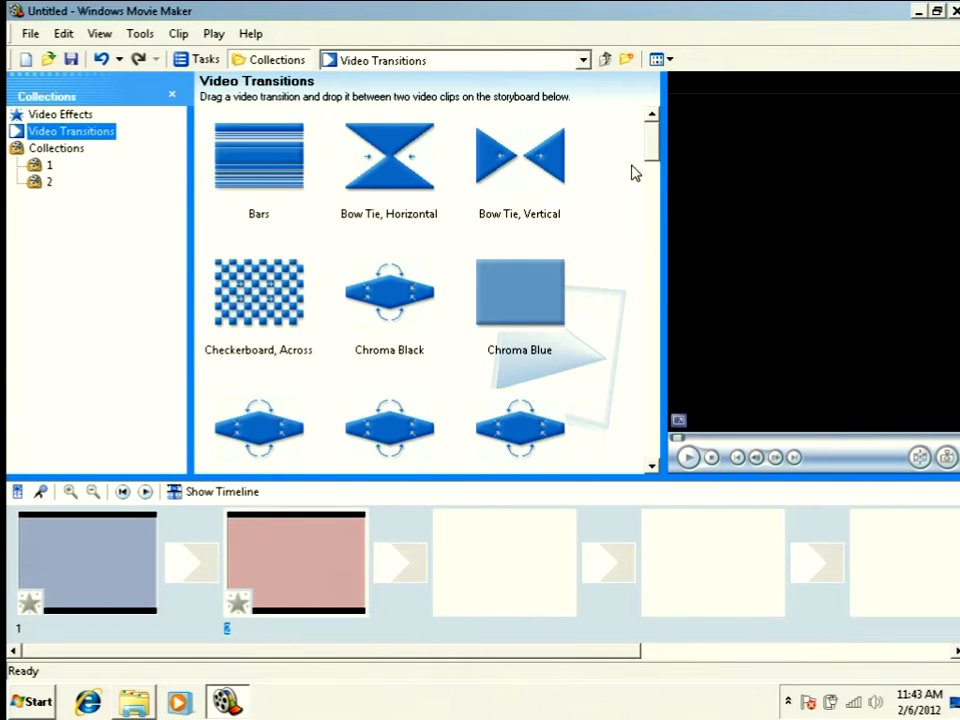
scroll(657, 183, down, 3)
drag(657, 183, 668, 413)
drag(246, 332, 218, 566)
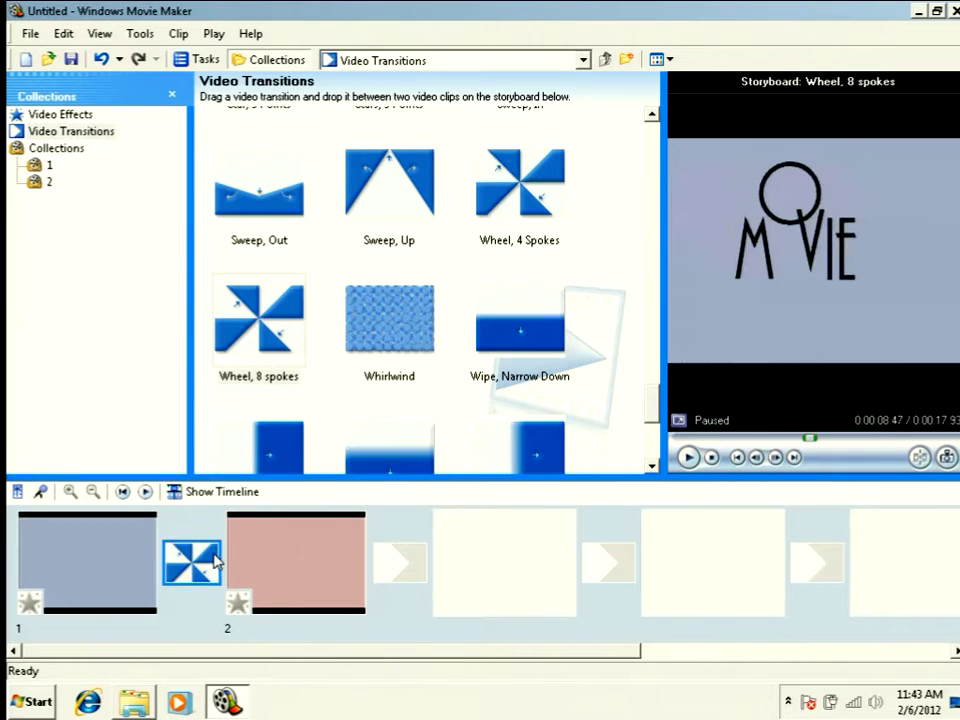
click(197, 491)
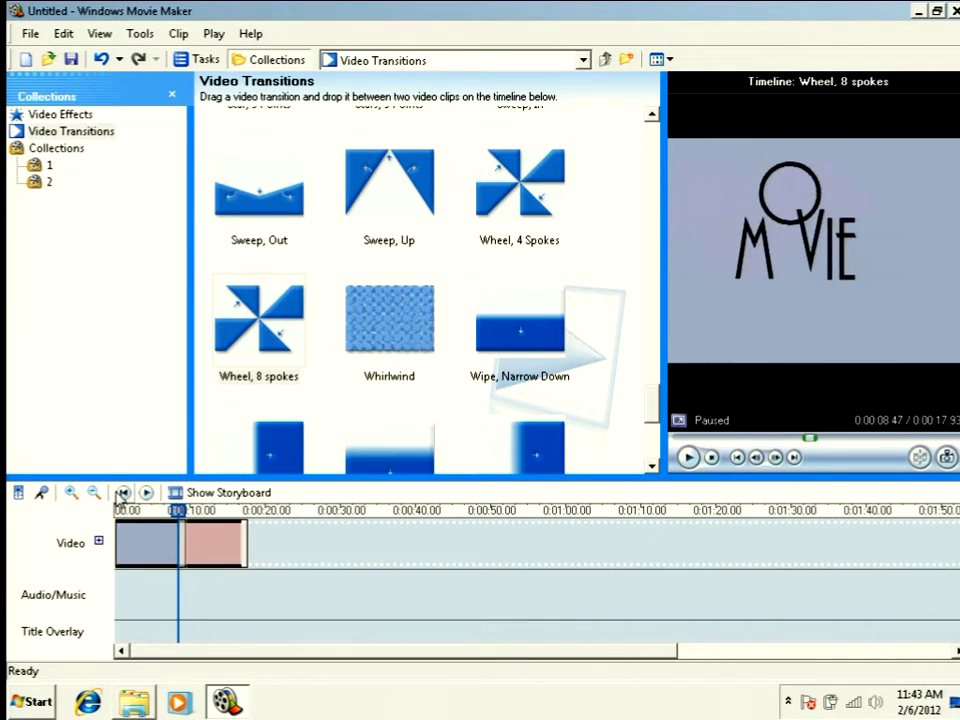
Zoom in on the timeline and move the playhead to 0:00:09.00, inside the Wheel transition
click(72, 493)
click(72, 493)
click(72, 493)
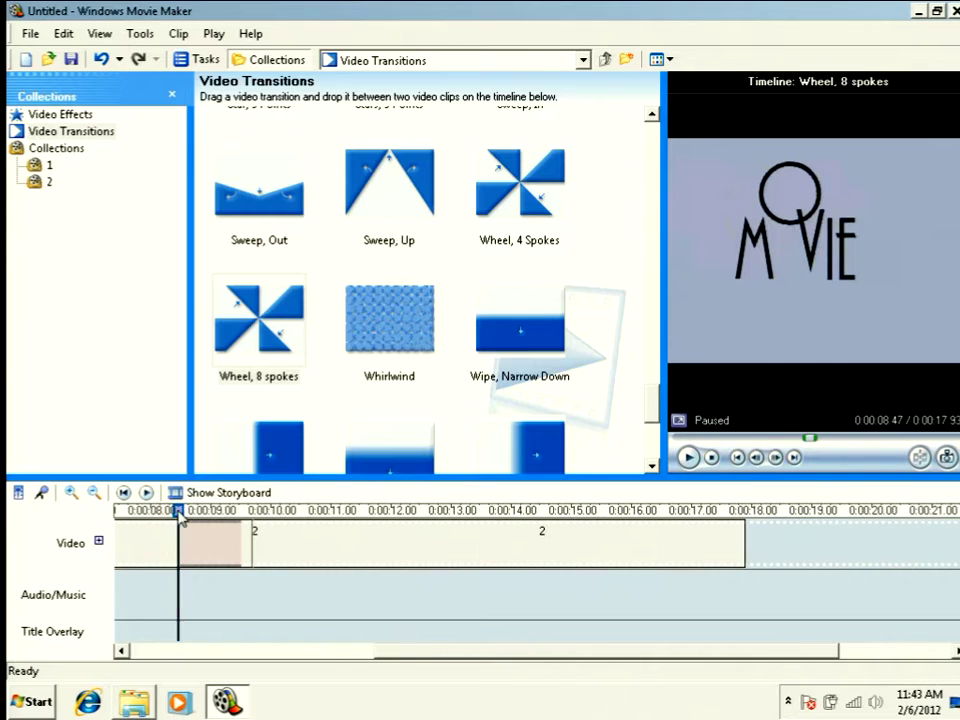
drag(179, 513, 213, 515)
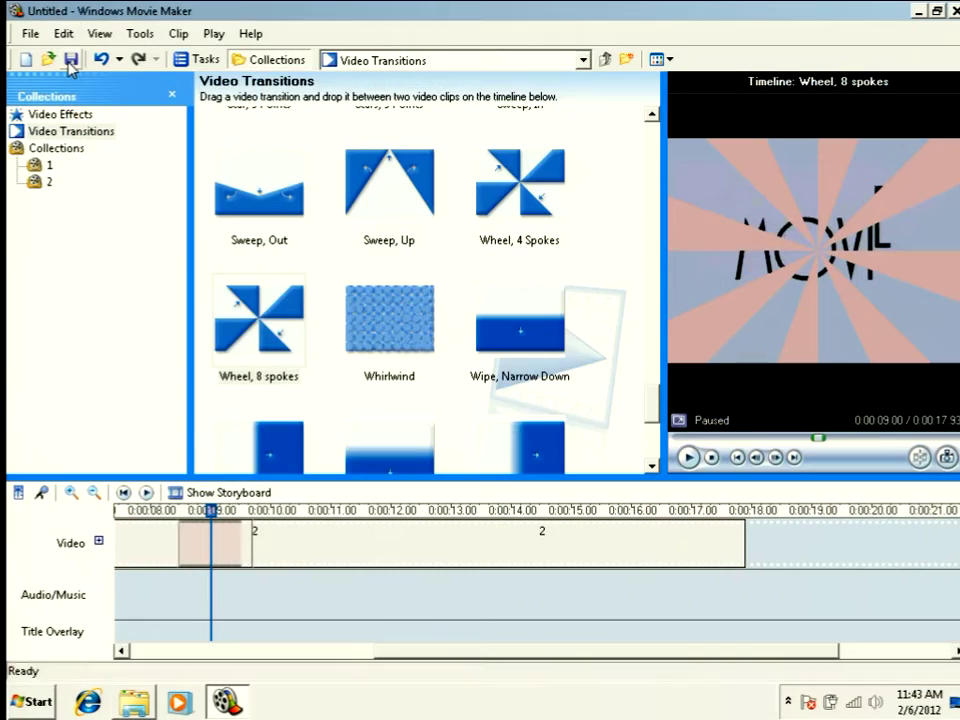
Save the project to the Desktop as 'sample' and close Movie Maker
click(70, 61)
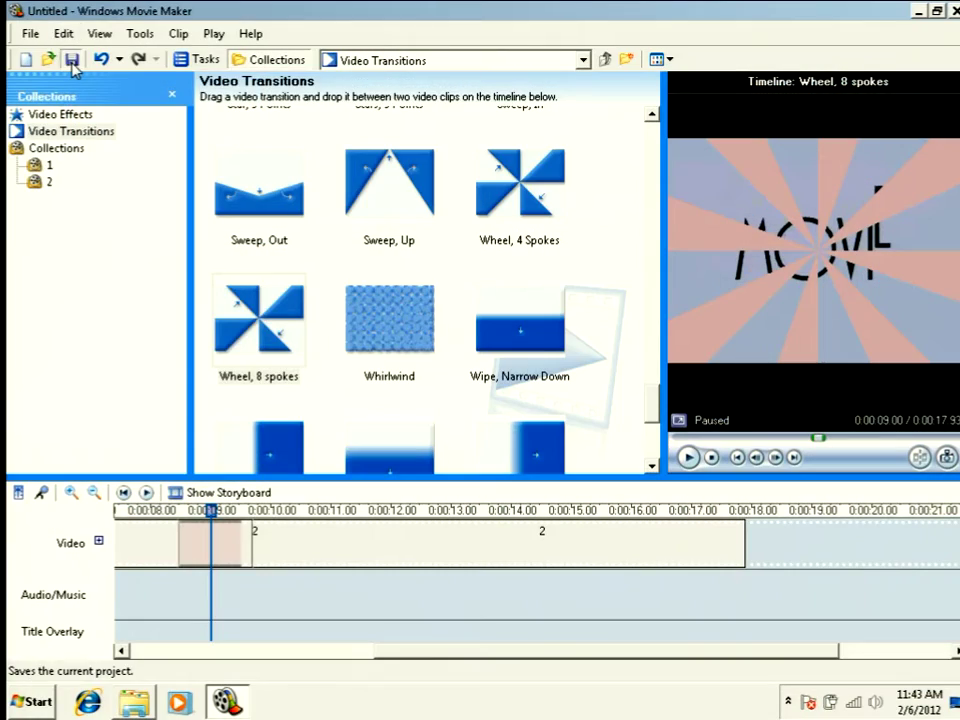
click(59, 160)
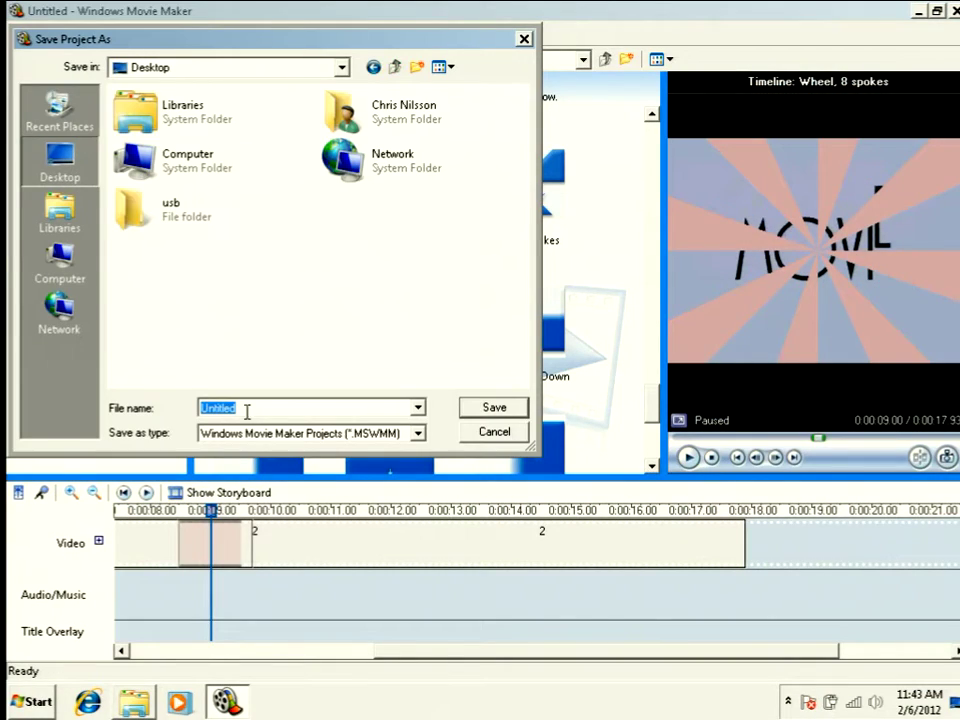
text(sample)
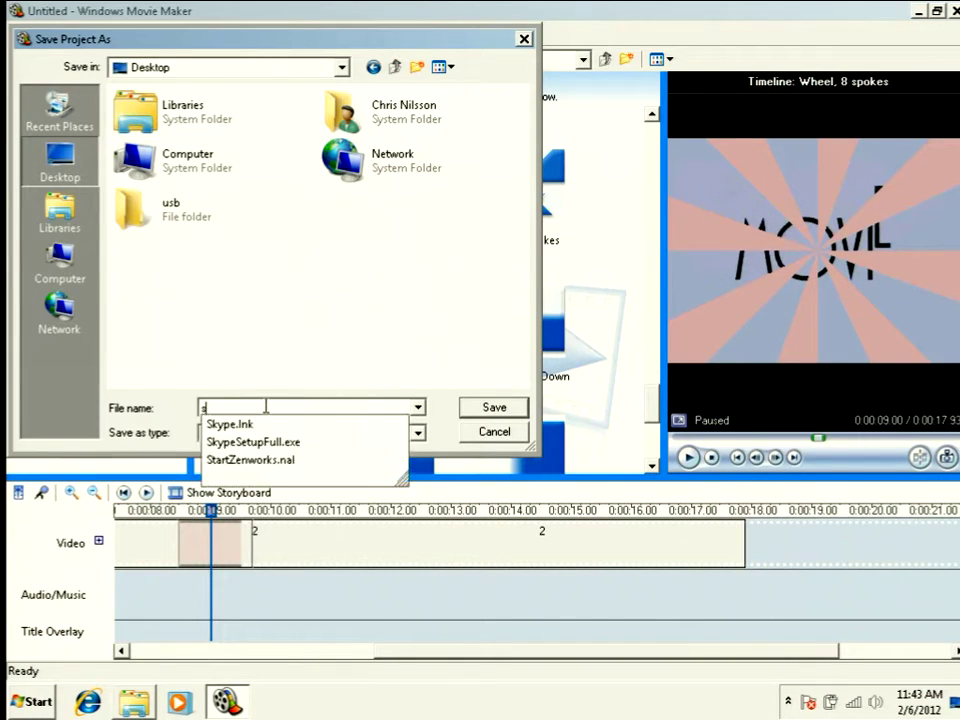
key(Return)
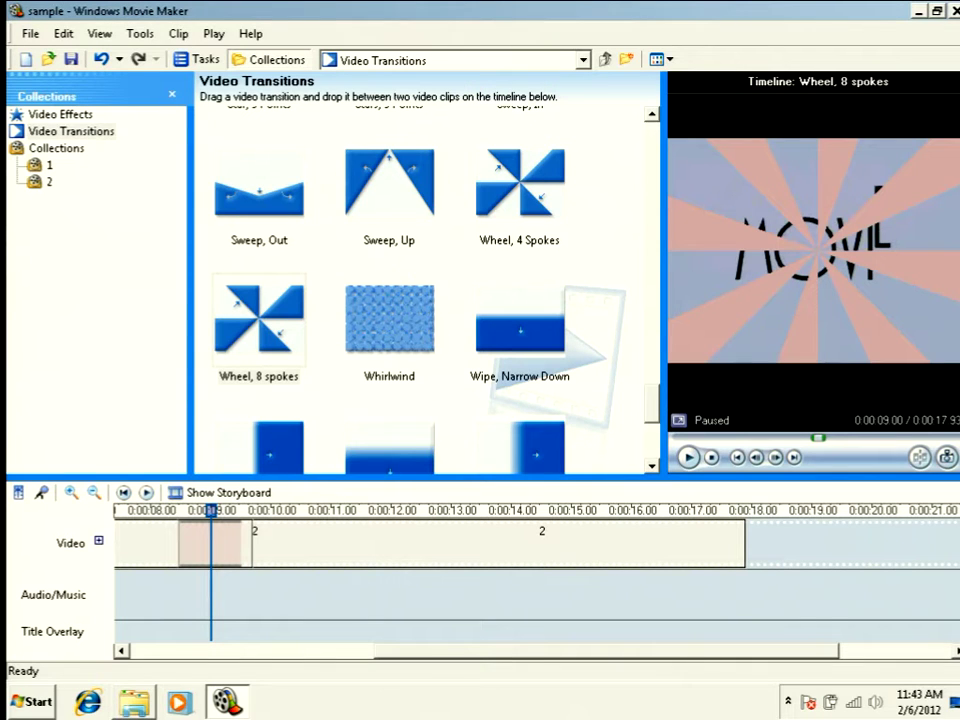
click(955, 12)
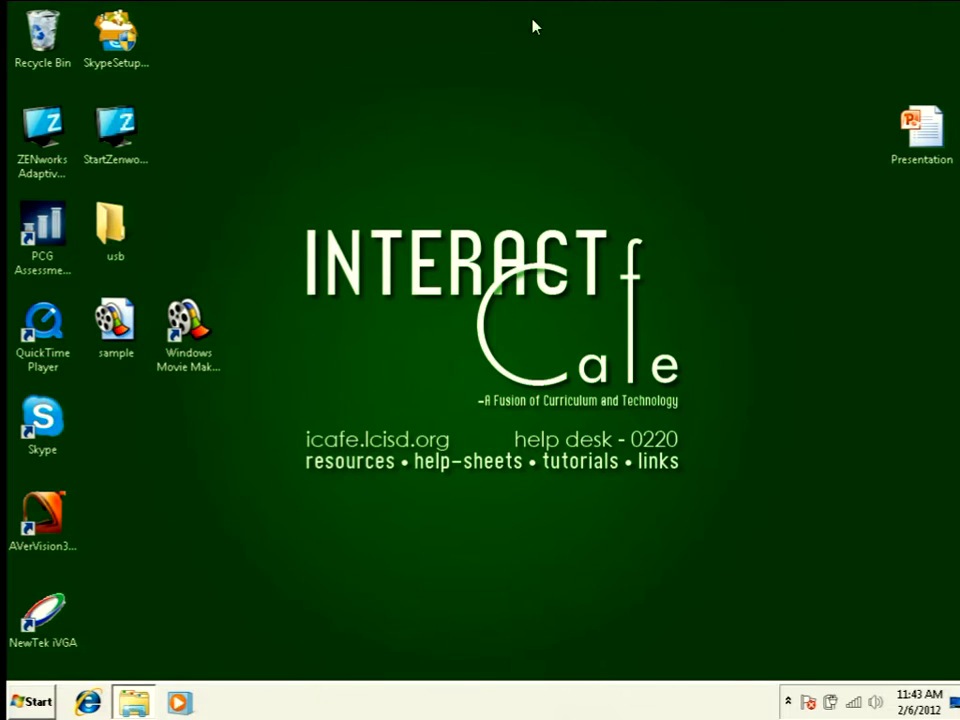
Open the spokes XML file from the AddOnTFX folder in Notepad
click(134, 702)
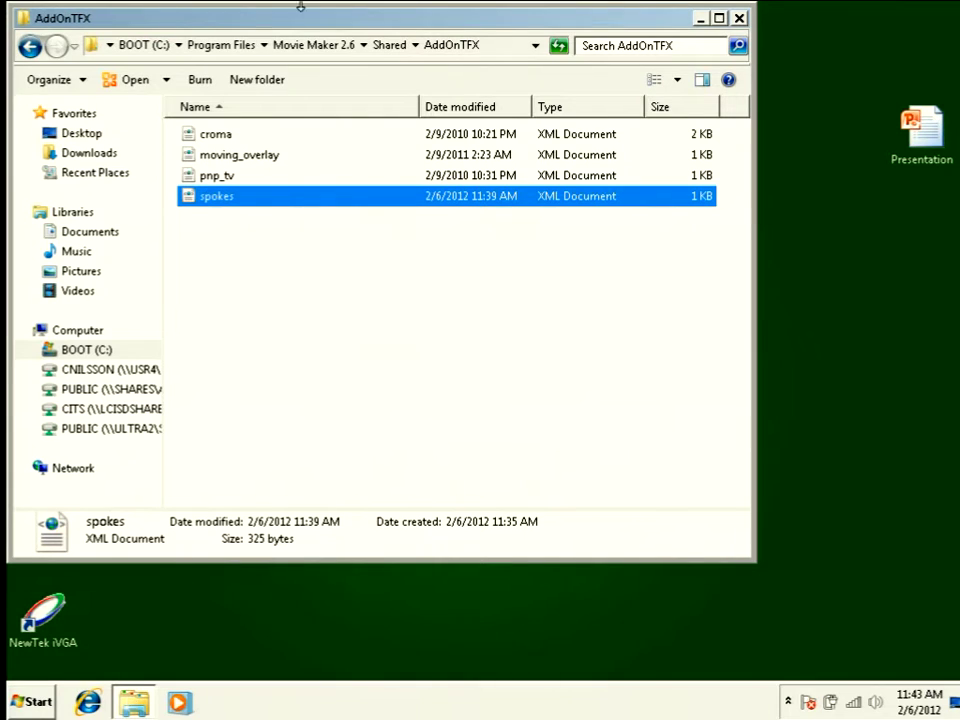
drag(305, 22, 356, 68)
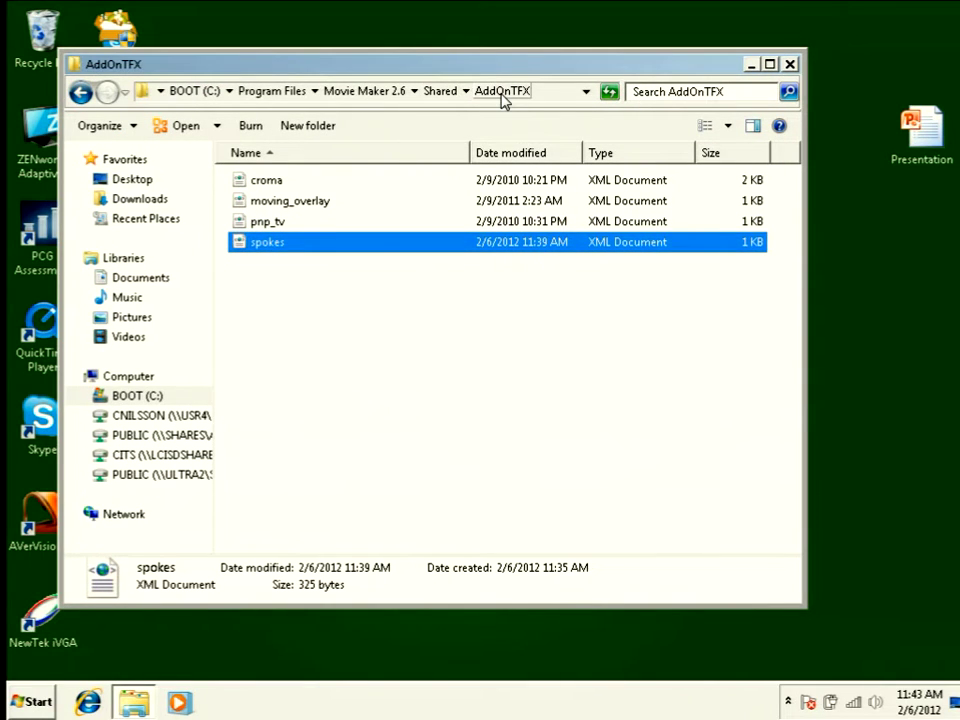
right_click(249, 245)
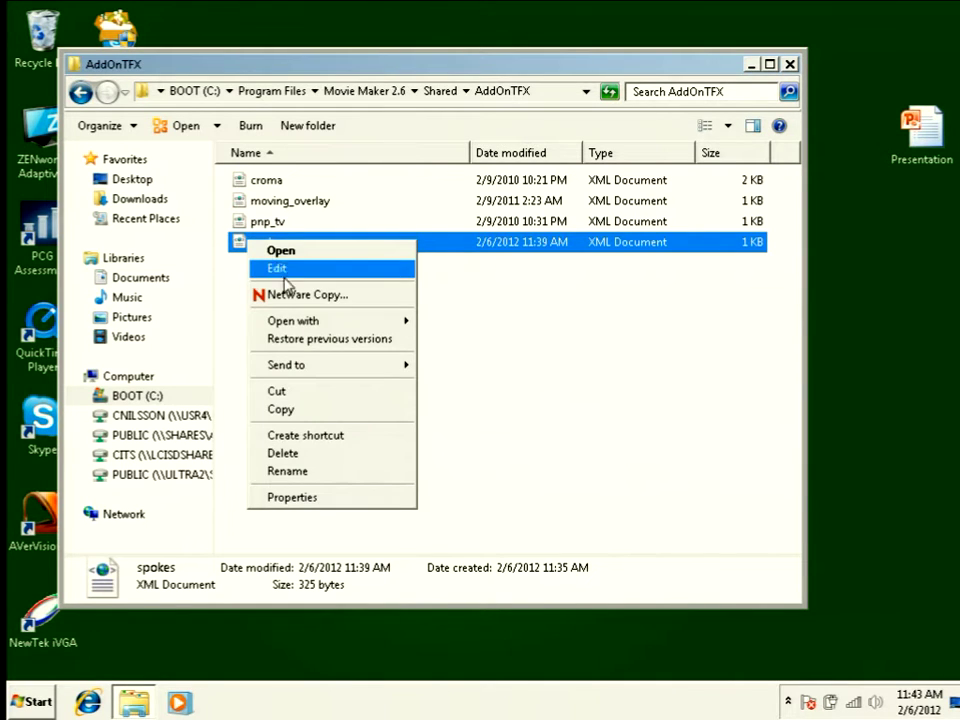
mouse_move(311, 326)
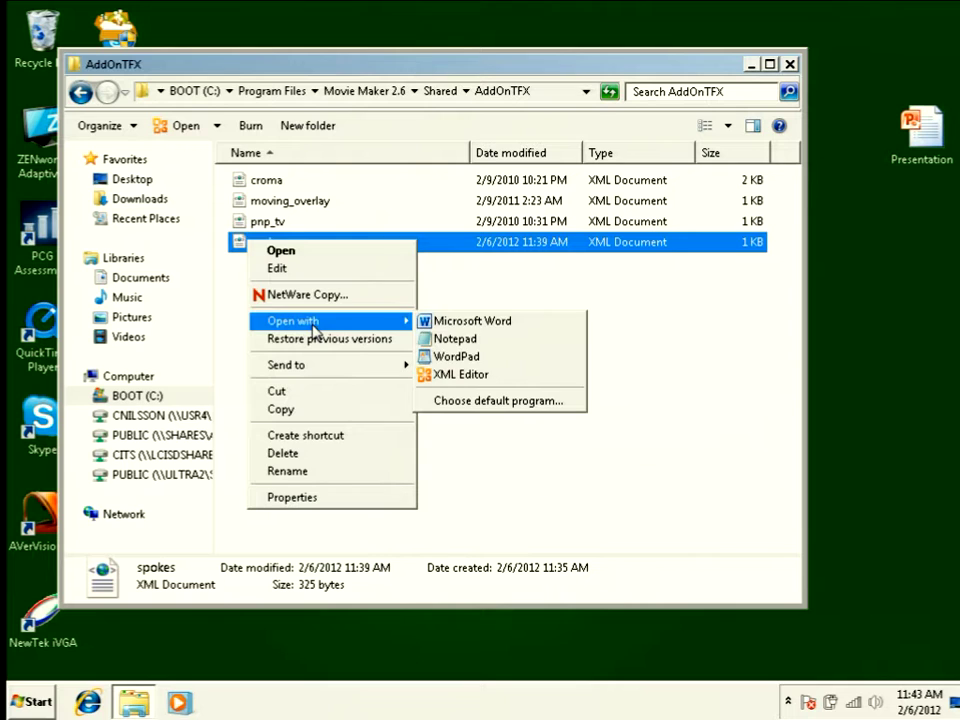
click(458, 340)
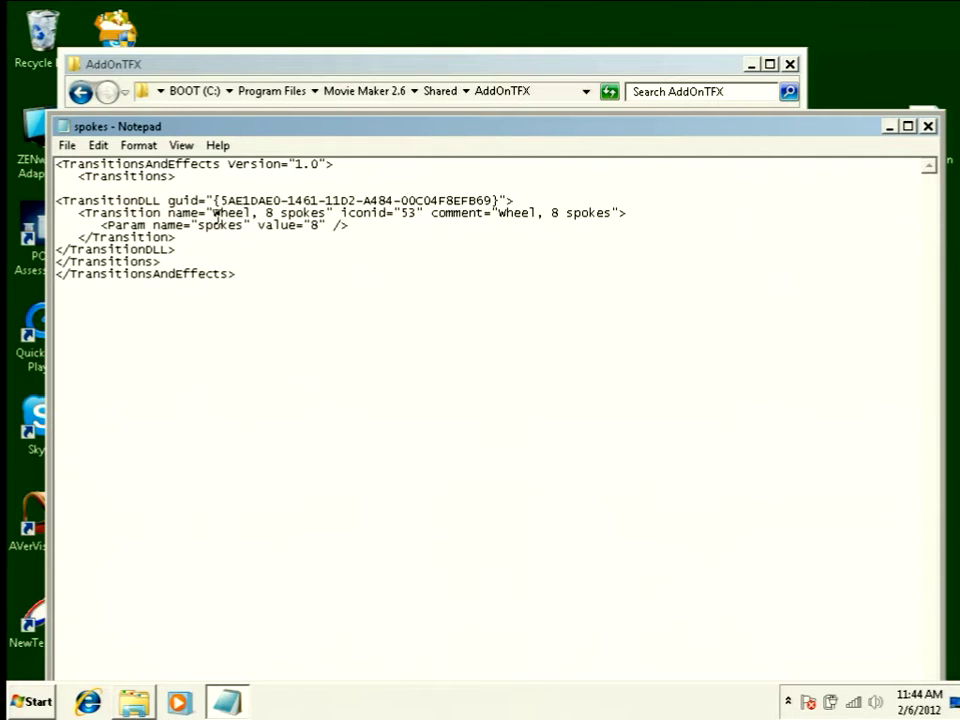
Change the spokes Param value from 8 to 16, save the file, and close Notepad
click(907, 125)
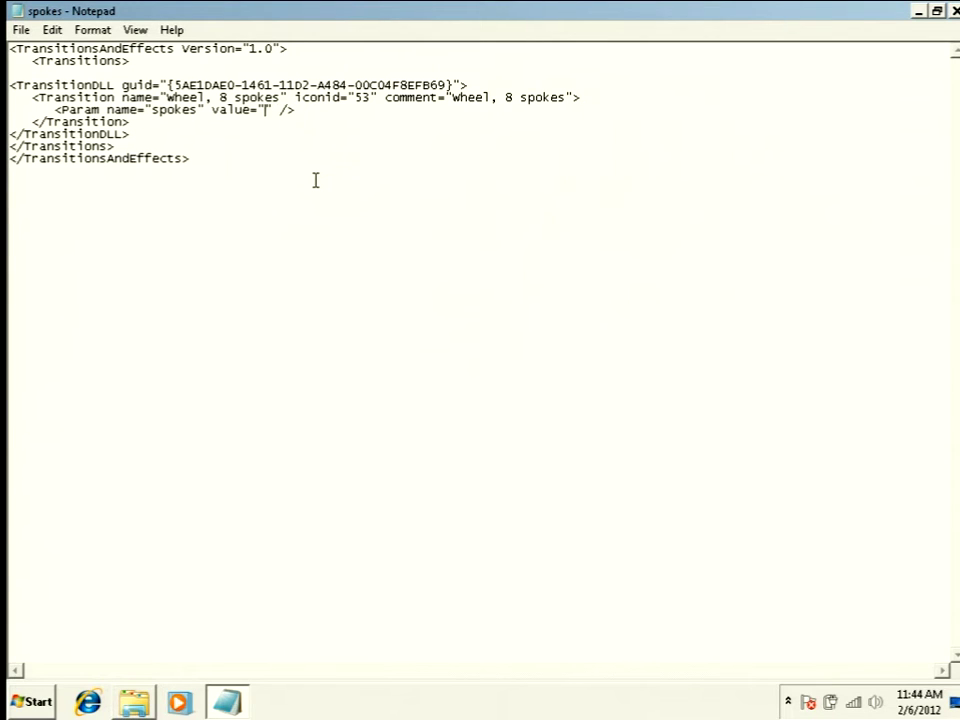
text(16)
click(22, 28)
click(34, 82)
key(alt+F4)
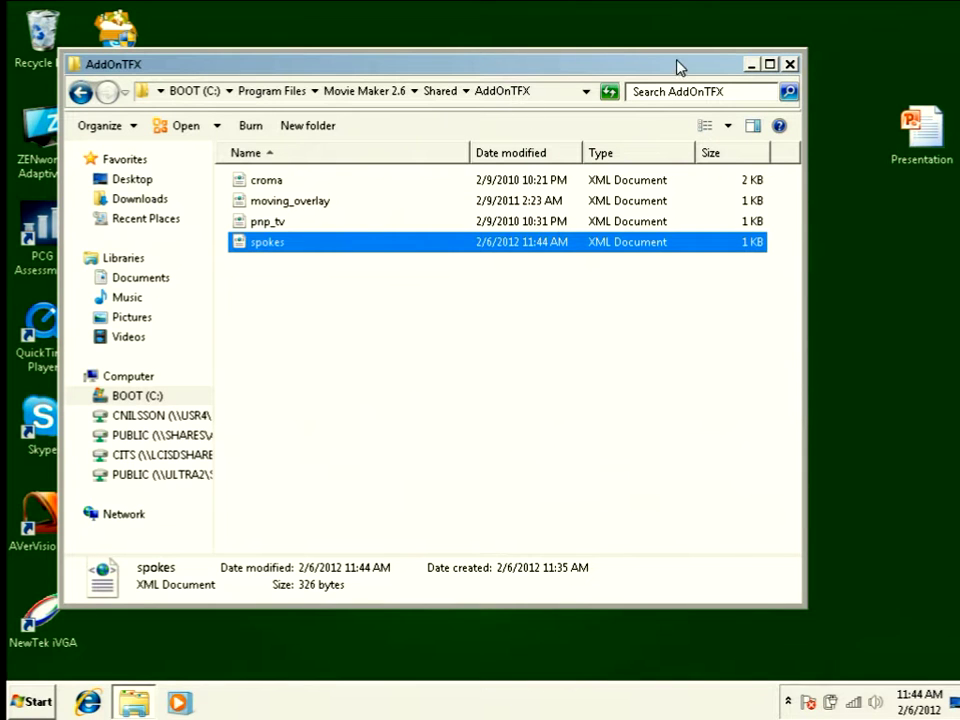
Reopen the sample project from the desktop and preview it at about 9 seconds
click(750, 64)
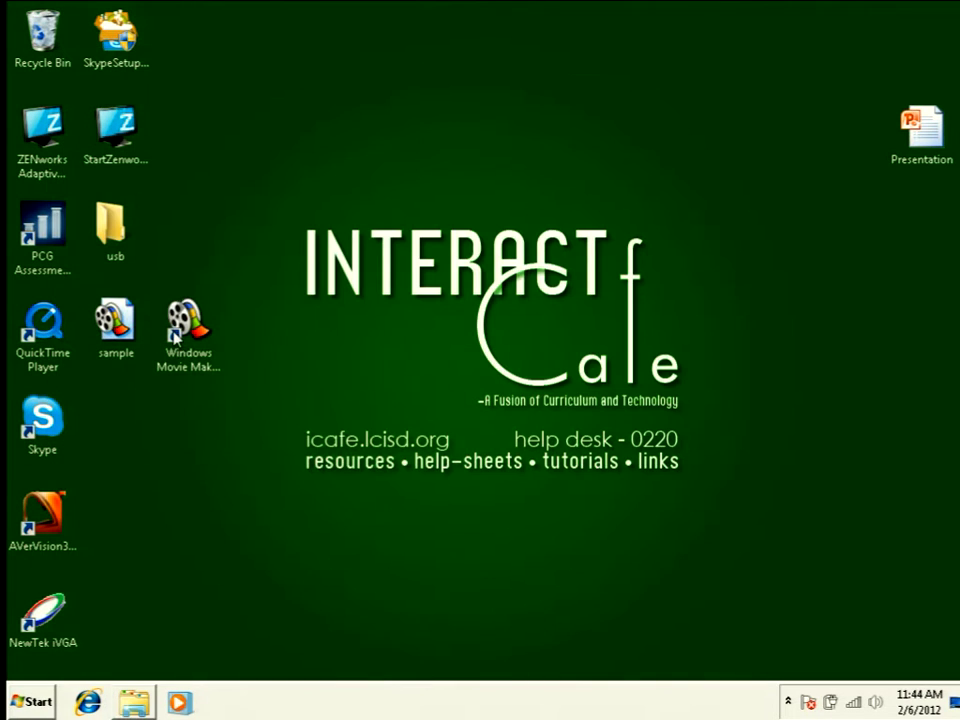
double_click(116, 323)
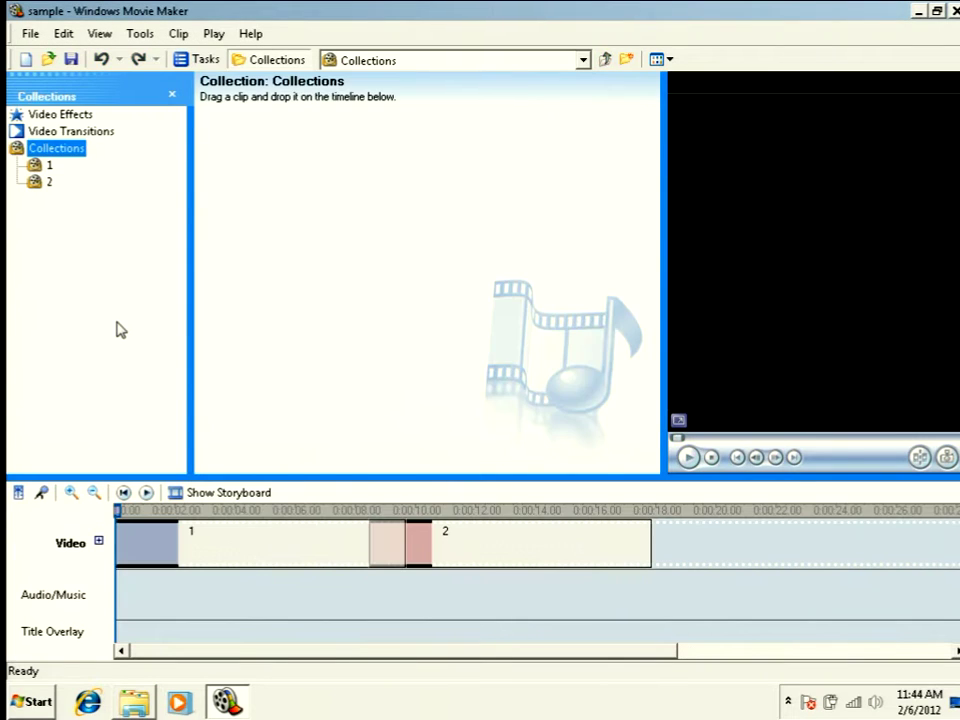
click(398, 510)
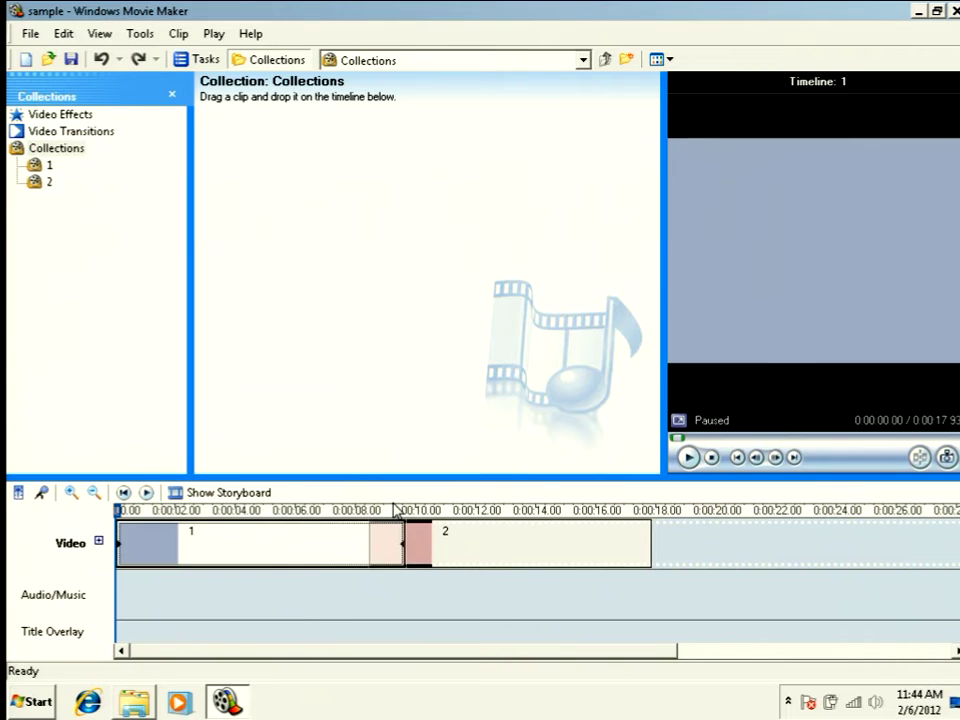
click(398, 511)
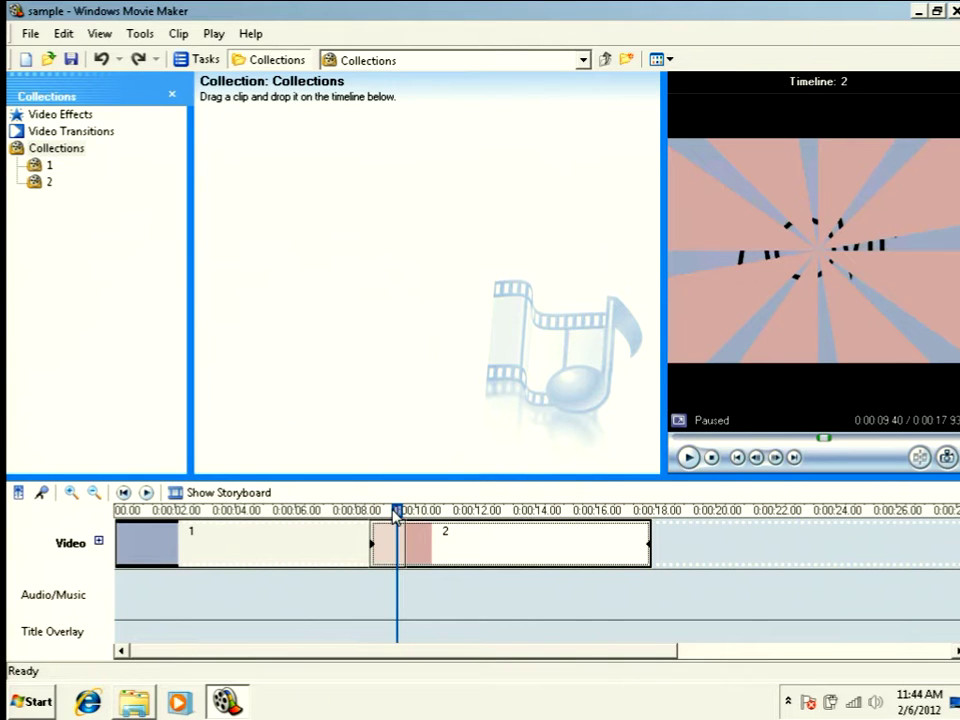
Show the Video Transitions gallery and drag a transition toward the timeline
click(47, 131)
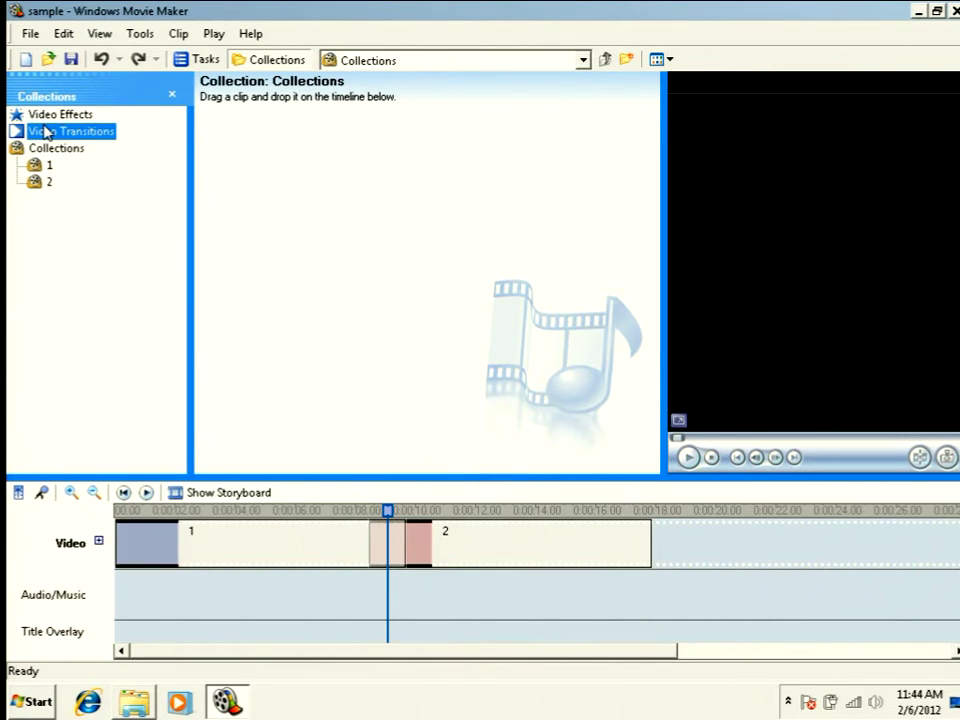
drag(655, 140, 643, 403)
drag(296, 345, 392, 515)
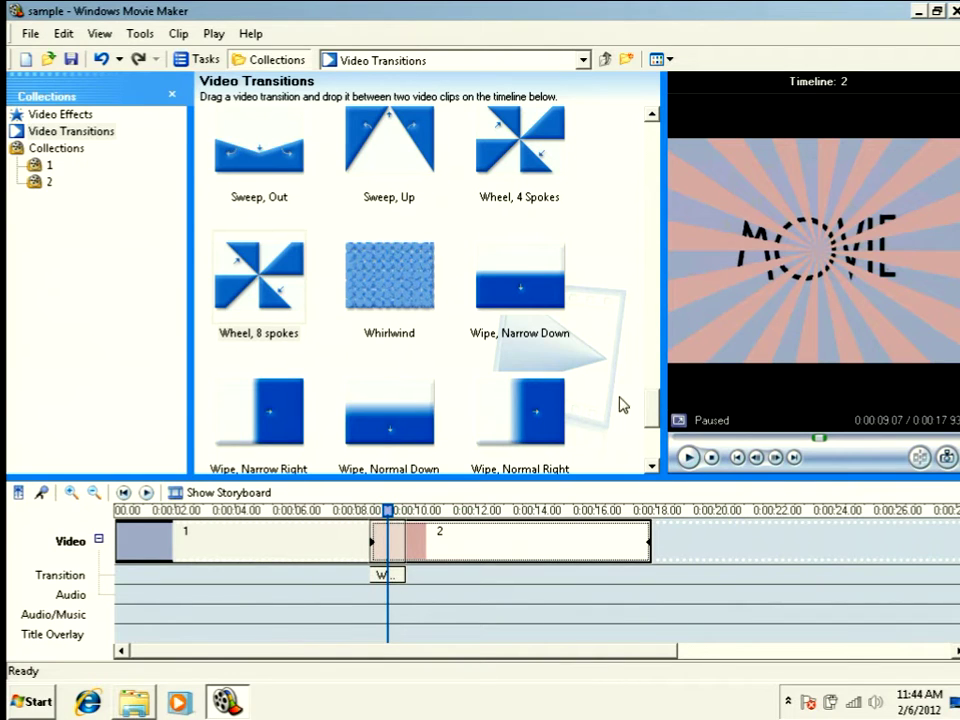